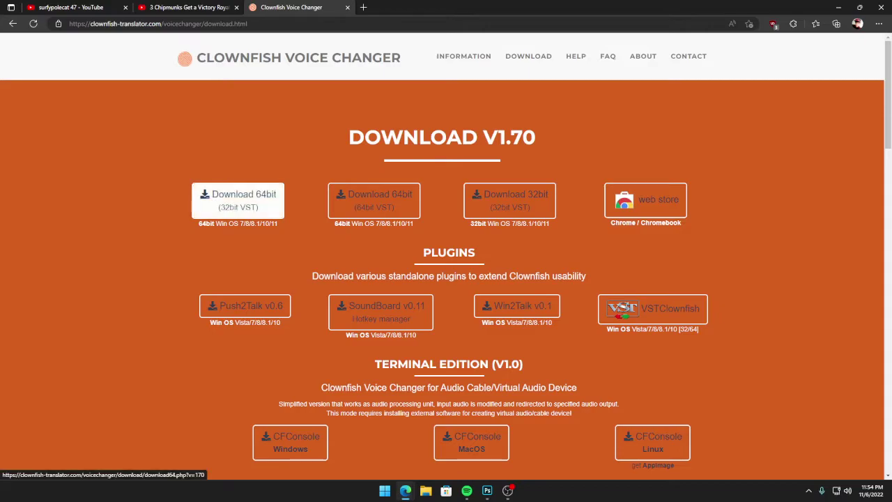
# - Download the 64bit (32bit VST) installer of Clownfish Voice Changer and minimize the browser to reach the desktop
pyautogui.click(237, 199)
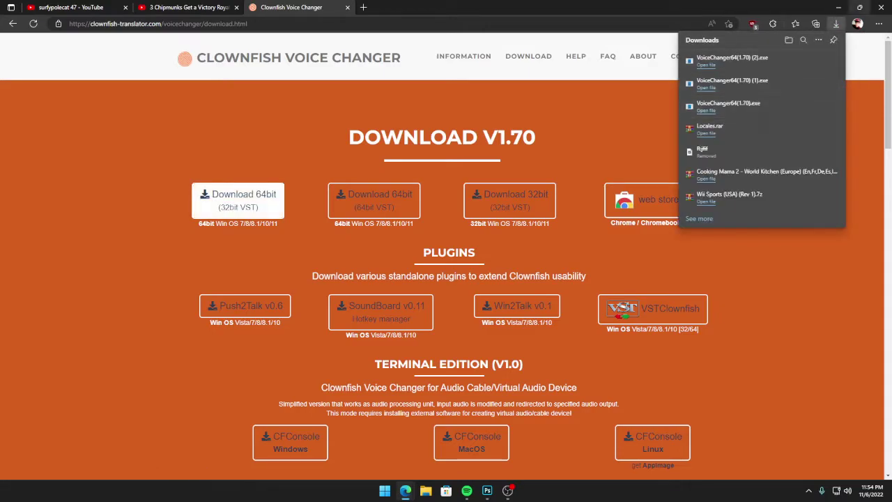
pyautogui.click(838, 7)
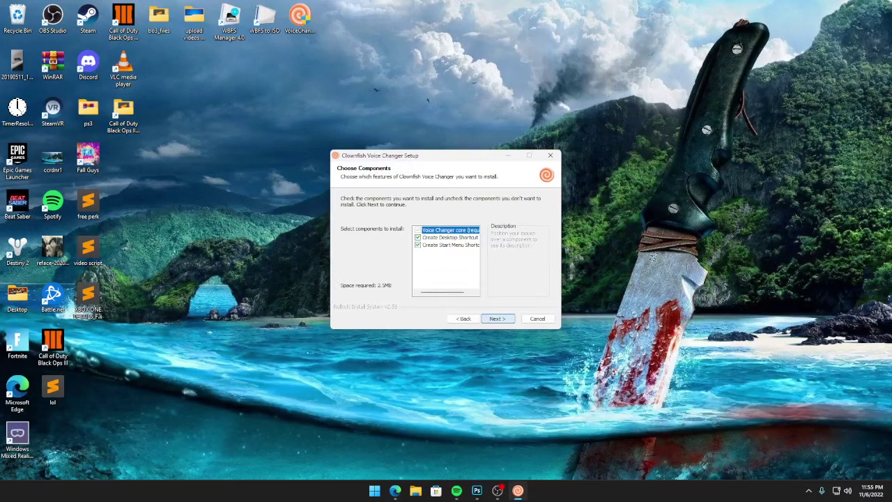
# - Install Clownfish Voice Changer without the Start Menu shortcut, keeping the default destination folder, and finish the setup
pyautogui.click(417, 244)
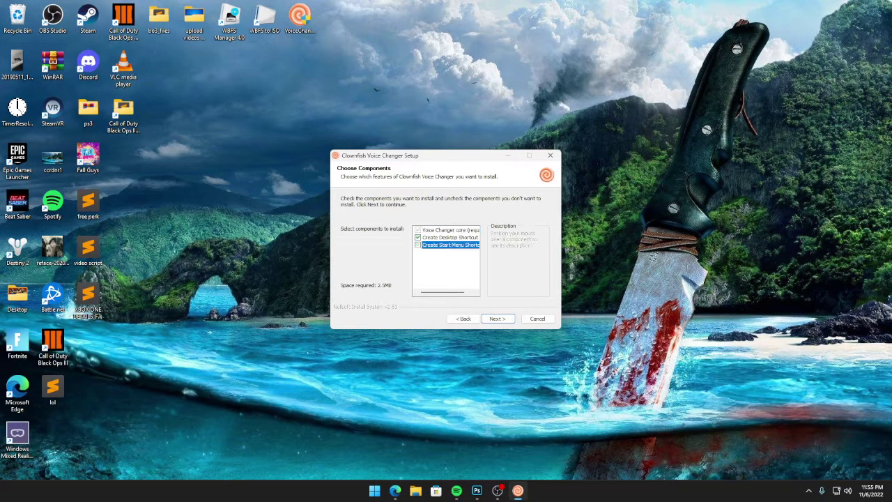
pyautogui.press('Return')
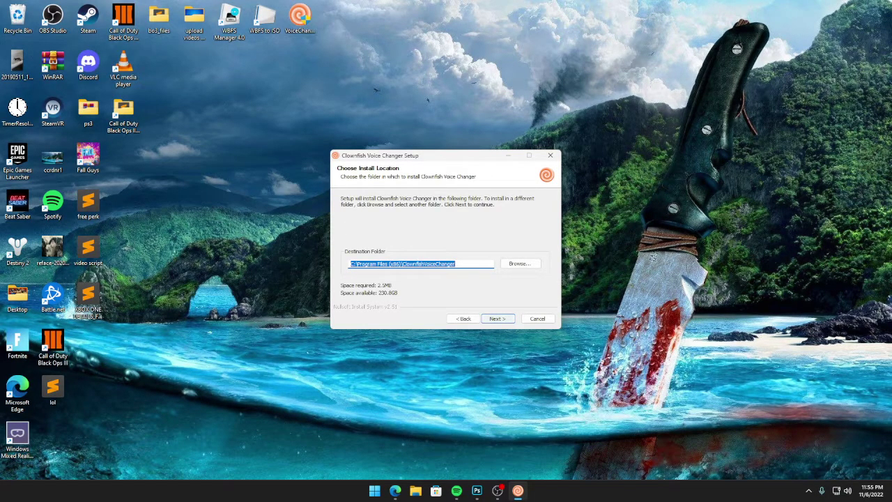
pyautogui.press('Return')
pyautogui.press('Return')
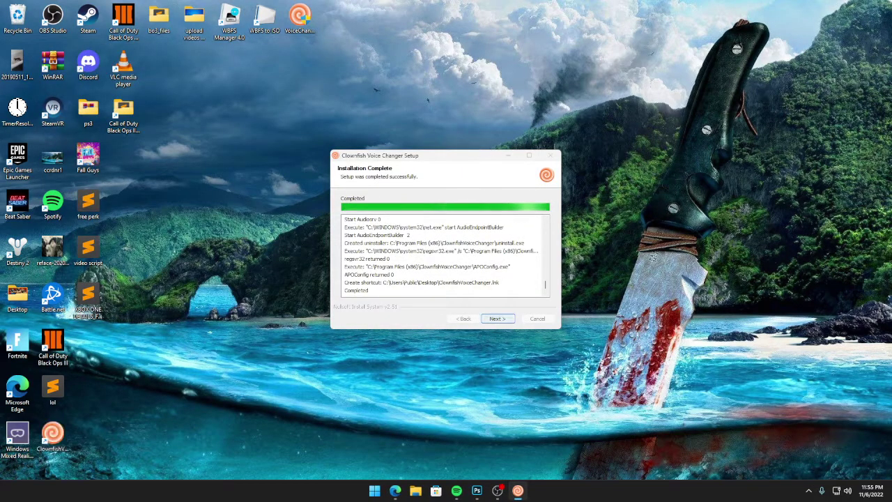
pyautogui.click(496, 319)
pyautogui.click(497, 318)
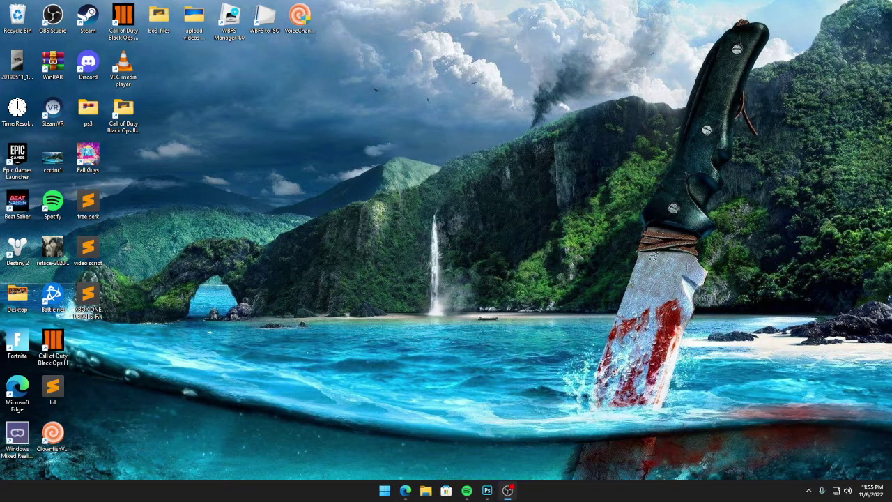
# - Launch Clownfish Voice Changer from its desktop shortcut and turn the voice changer on
pyautogui.click(52, 437)
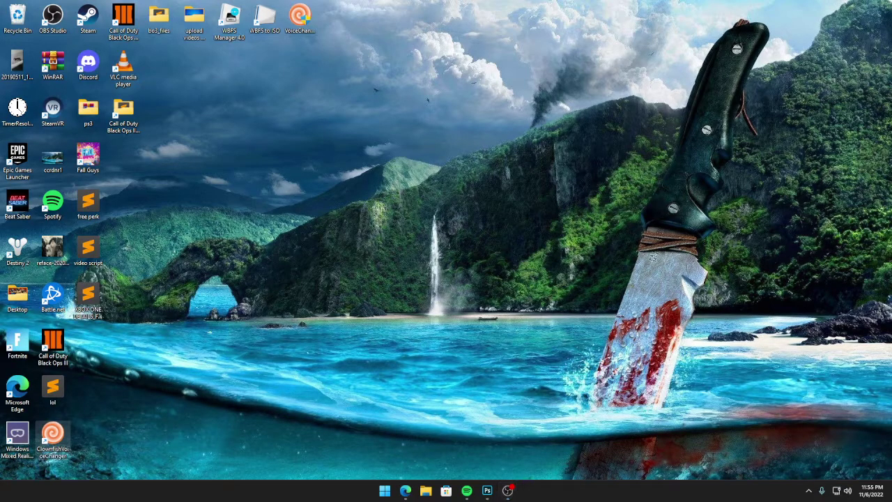
pyautogui.click(808, 491)
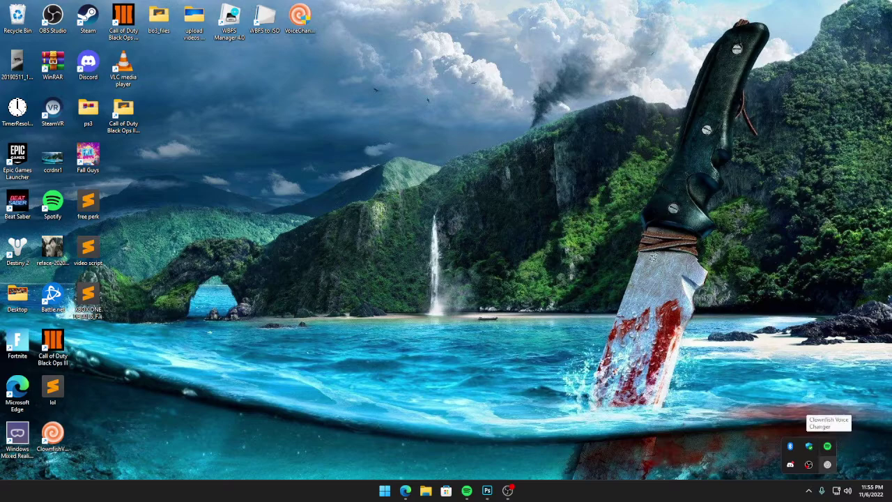
pyautogui.rightClick(827, 465)
pyautogui.click(826, 303)
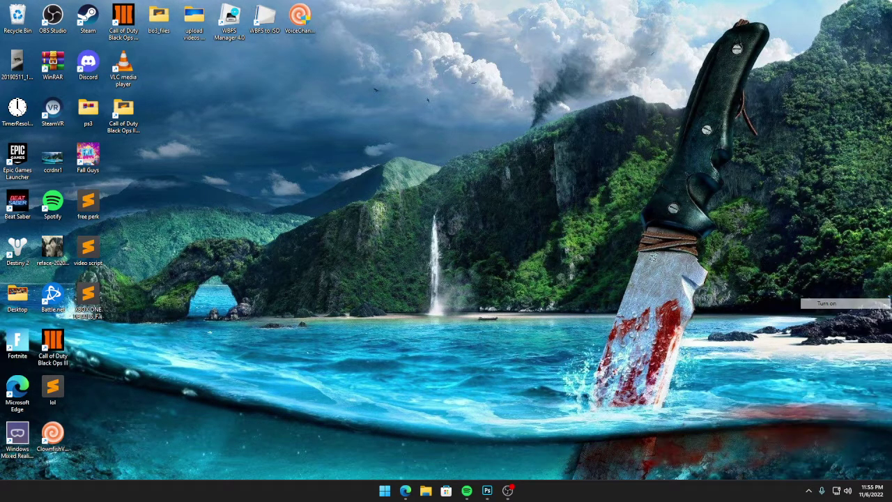
# - Open the Set Voice Changer window and move it toward the upper-left corner of the desktop
pyautogui.click(808, 491)
pyautogui.rightClick(828, 465)
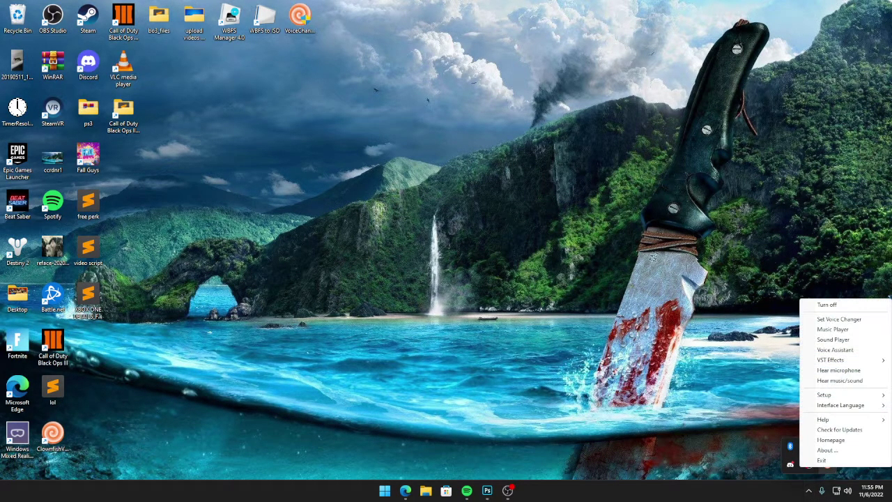
pyautogui.click(839, 319)
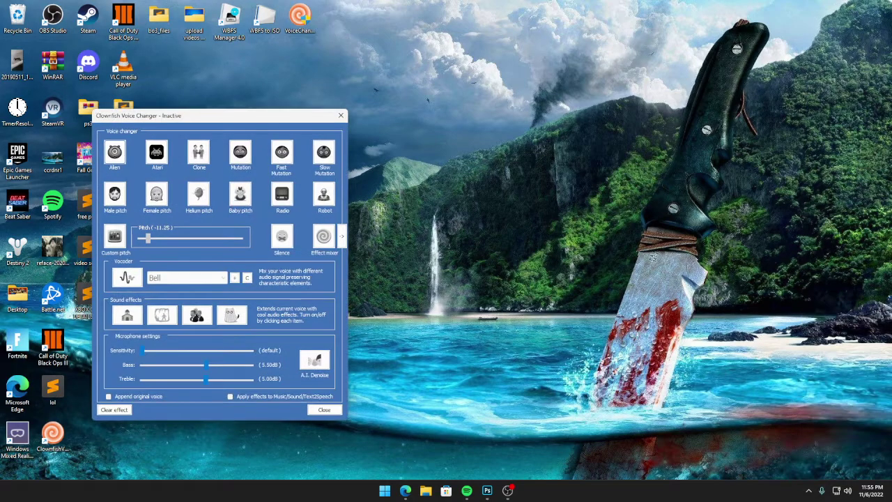
pyautogui.moveTo(255, 117); pyautogui.dragTo(211, 45)
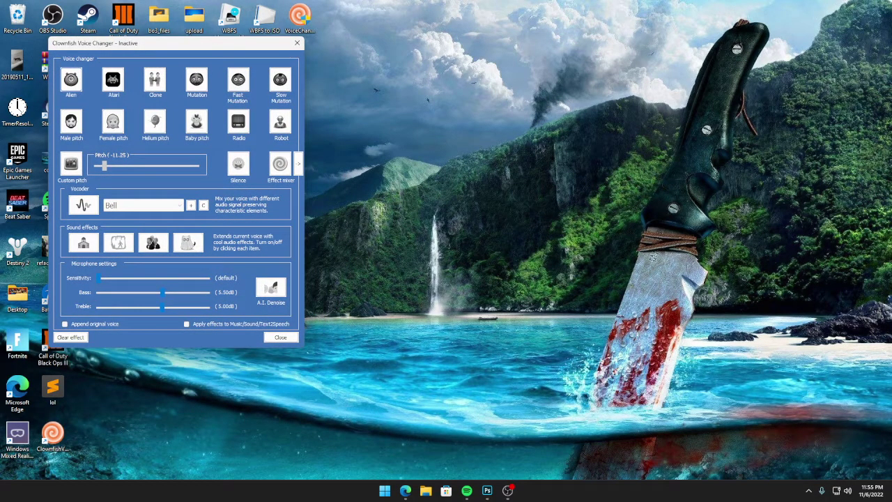
# - Open the System Integration setup, check on which microphones the voice changer is installed, and close the setup
pyautogui.click(809, 490)
pyautogui.rightClick(827, 465)
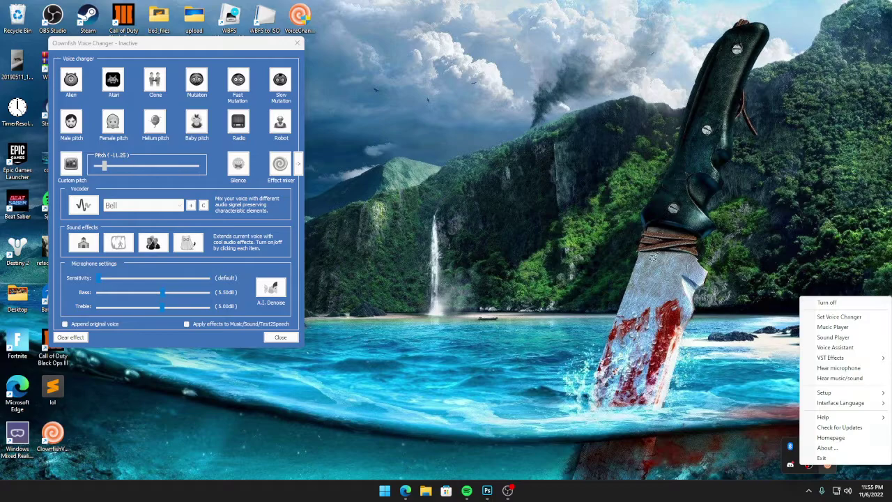
pyautogui.moveTo(825, 393)
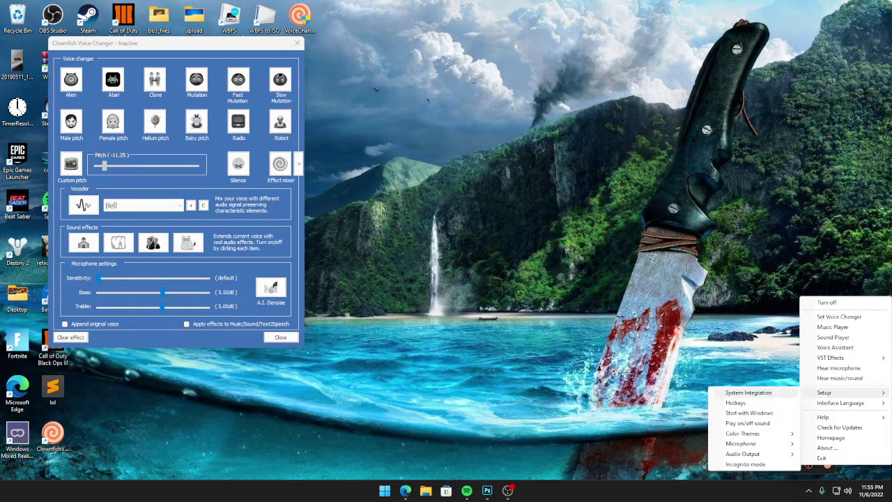
pyautogui.click(748, 393)
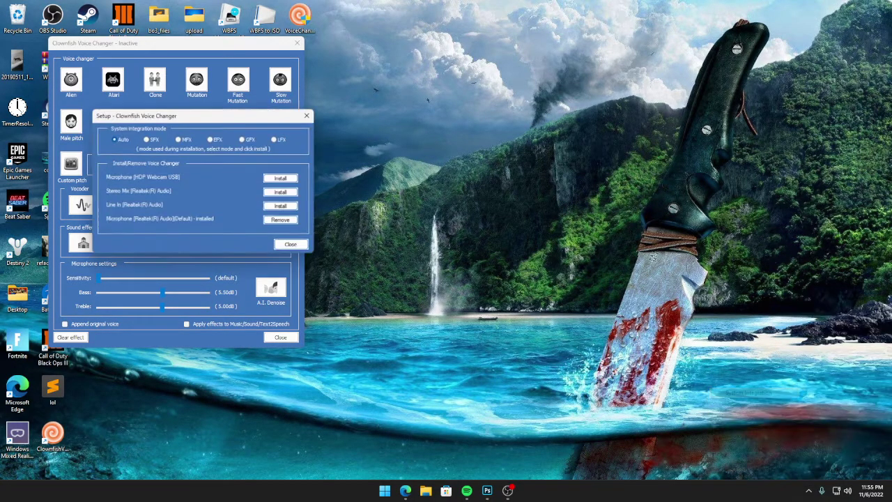
pyautogui.moveTo(198, 109); pyautogui.dragTo(425, 100)
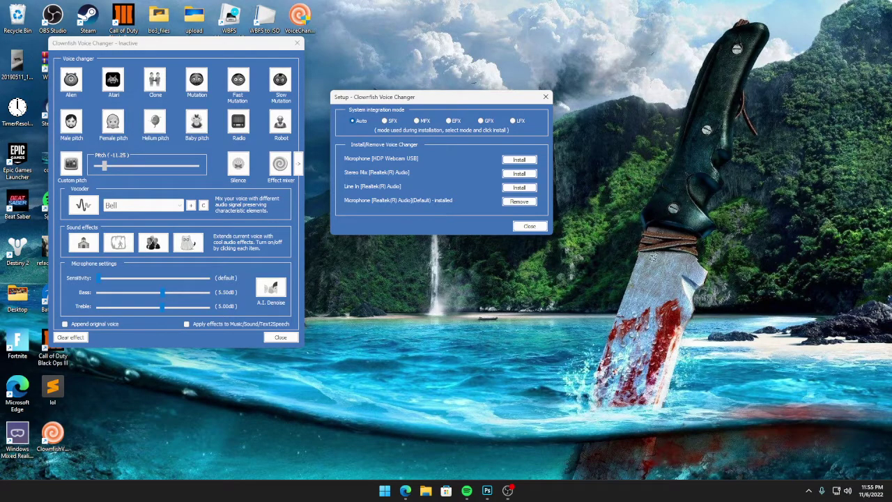
pyautogui.click(530, 226)
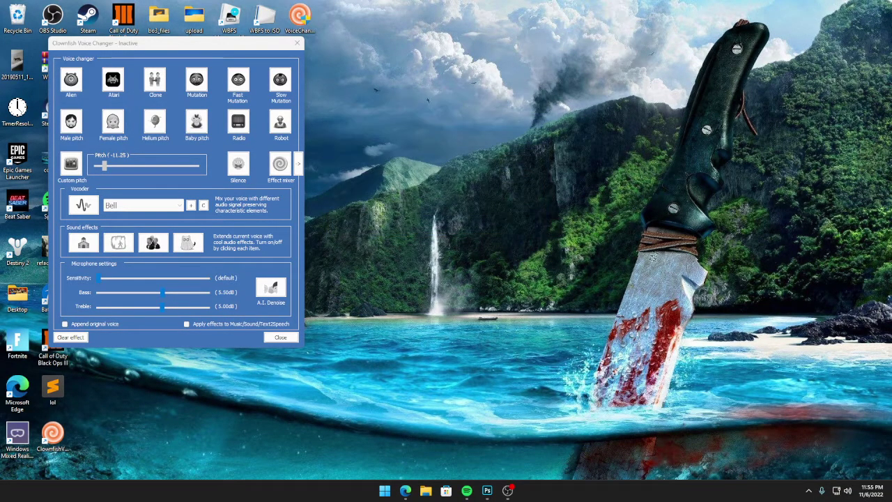
# - Move the voice changer window to the middle of the desktop and try the Helium, Female, Baby and Male pitch effects
pyautogui.moveTo(192, 43); pyautogui.dragTo(497, 47)
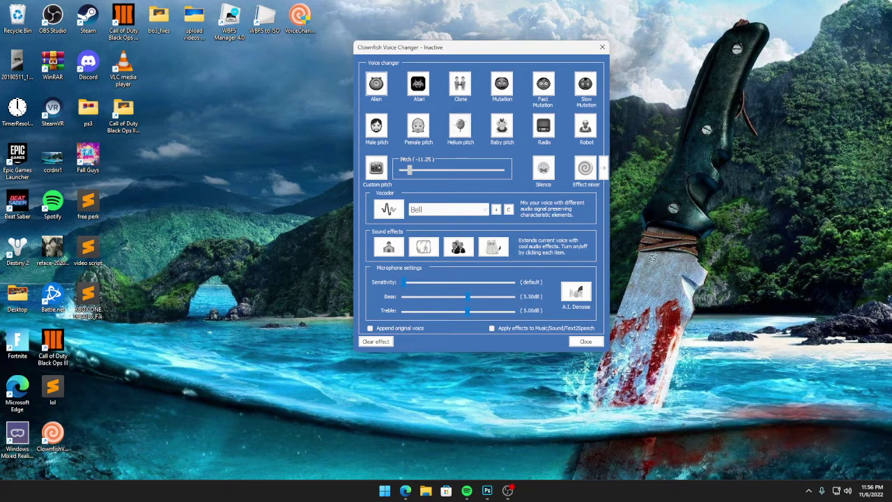
pyautogui.click(460, 125)
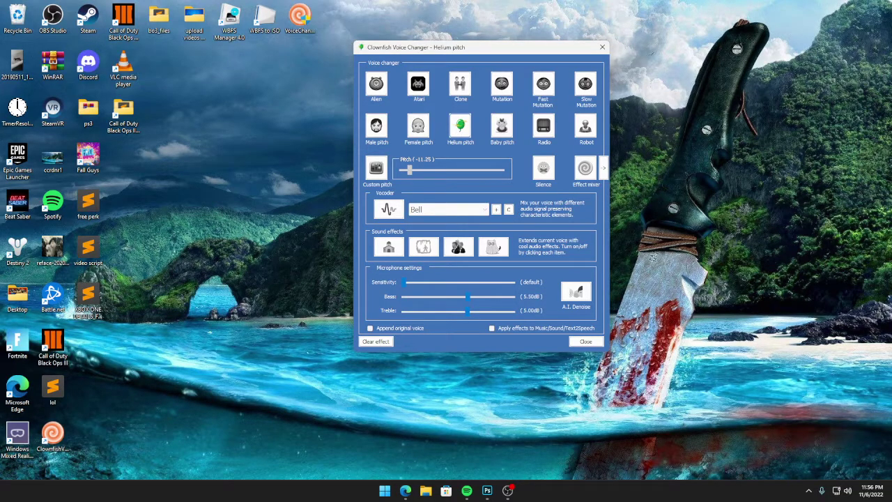
pyautogui.click(418, 125)
pyautogui.click(501, 125)
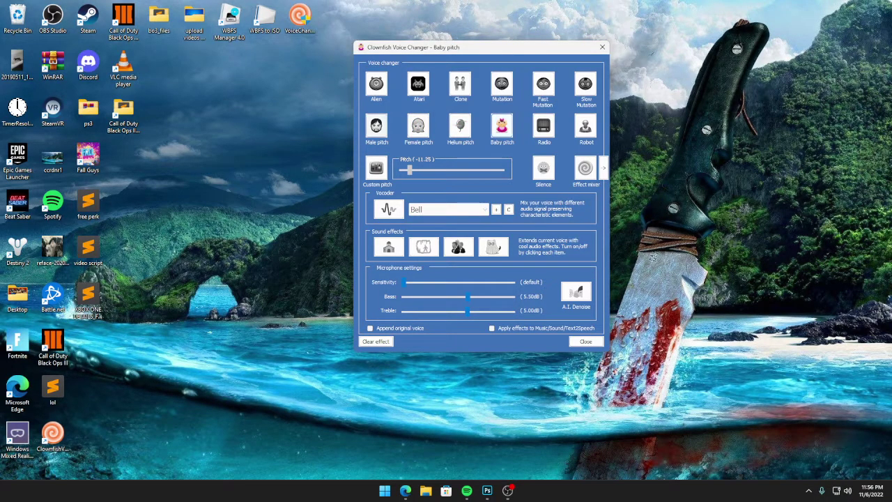
pyautogui.click(376, 126)
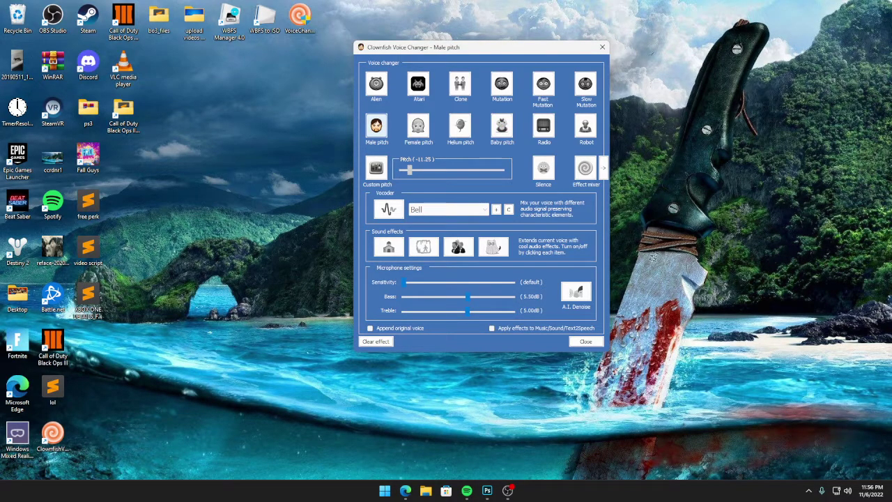
# - Raise the microphone bass to 19.50 dB, clear the active voice effect and close the voice changer window
pyautogui.moveTo(468, 296); pyautogui.dragTo(494, 296)
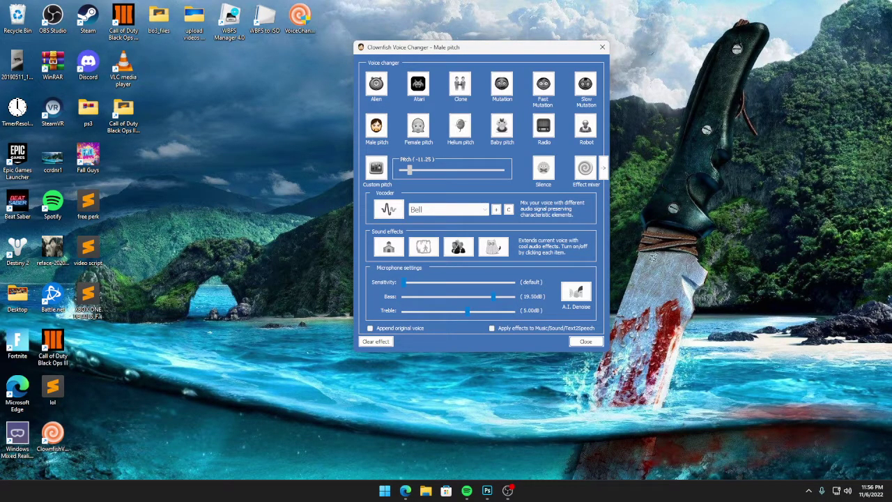
pyautogui.click(376, 342)
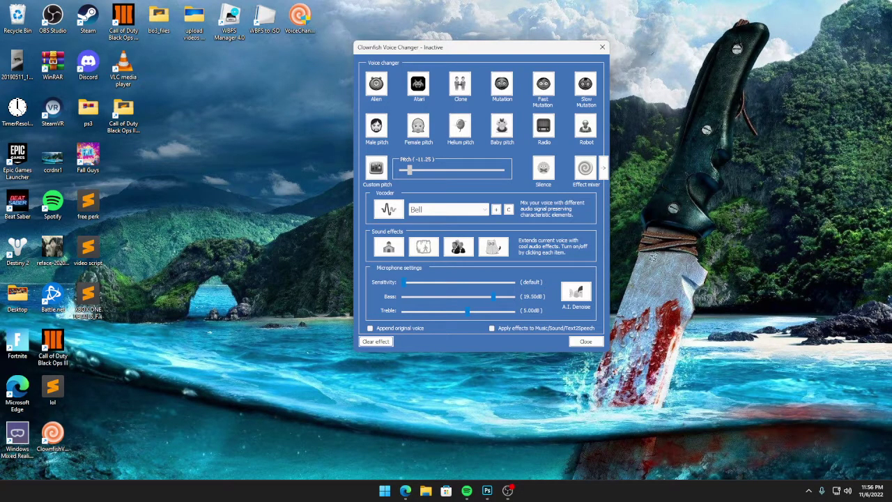
pyautogui.click(585, 341)
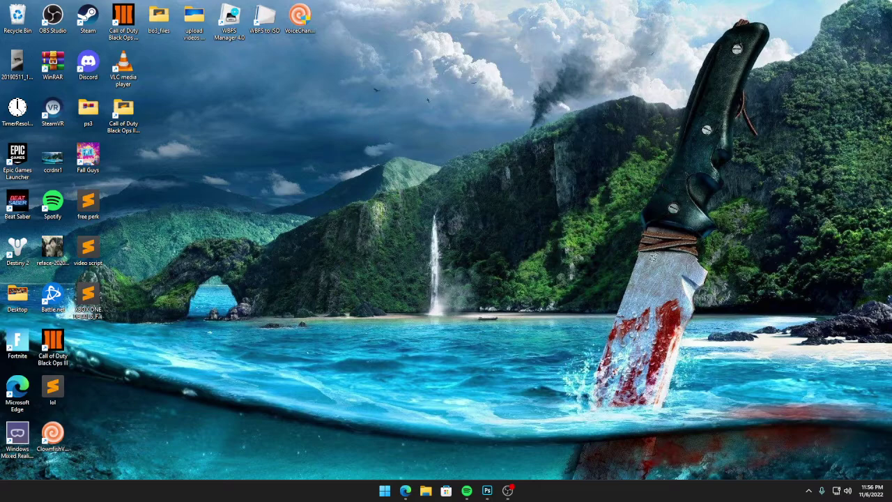
# - Open the Clownfish Music Player to view its song list and audio sharing options, and close it
pyautogui.click(808, 491)
pyautogui.rightClick(827, 465)
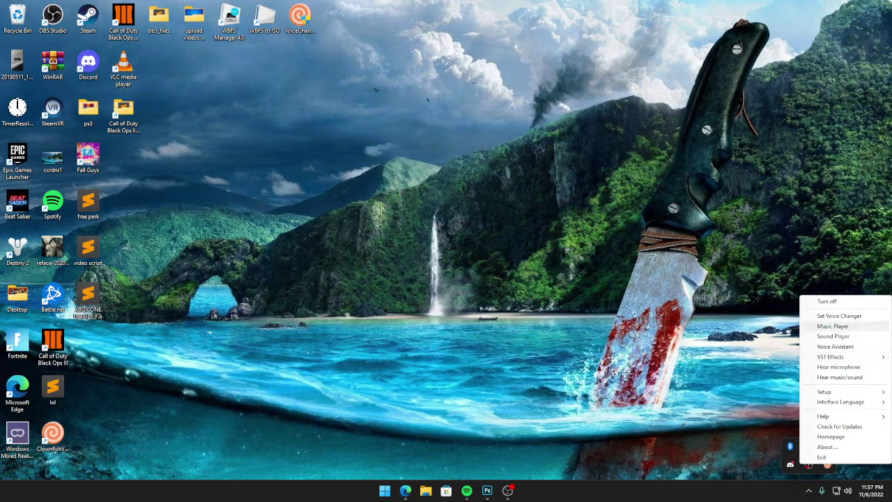
pyautogui.click(833, 325)
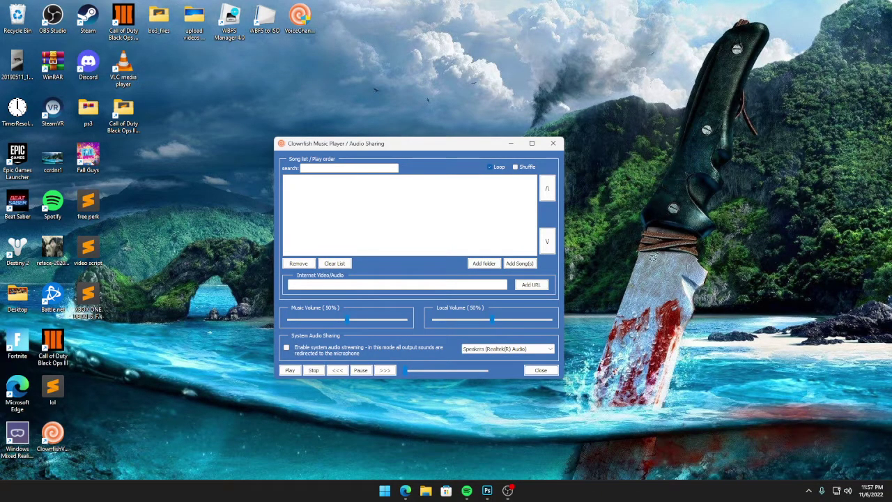
pyautogui.click(553, 143)
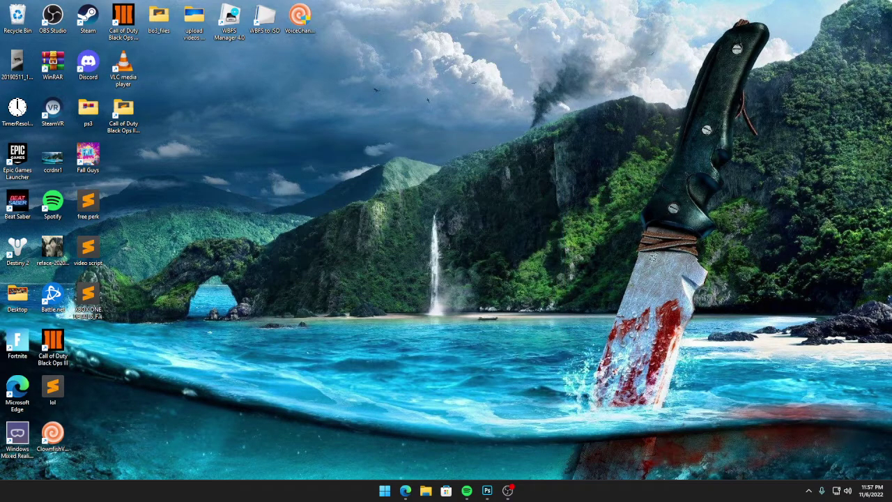
# - Open the Clownfish Sound Player, move it to the middle of the desktop and play the Applause sound
pyautogui.click(808, 490)
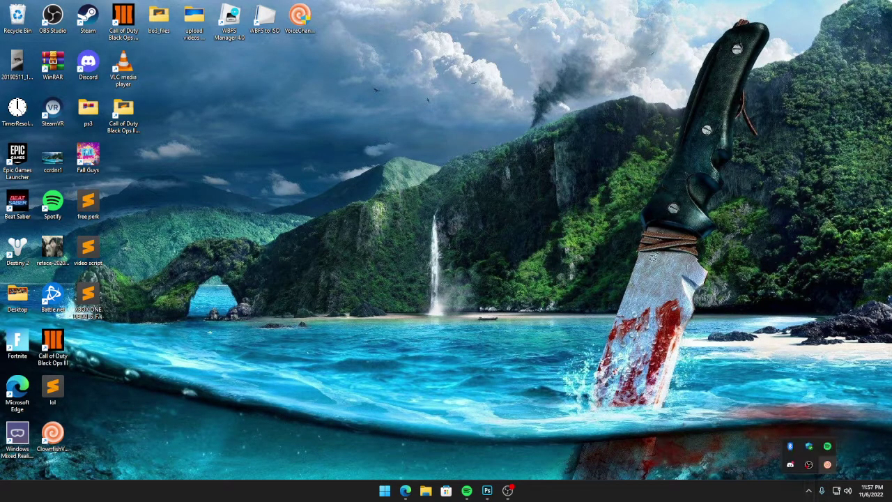
pyautogui.rightClick(827, 465)
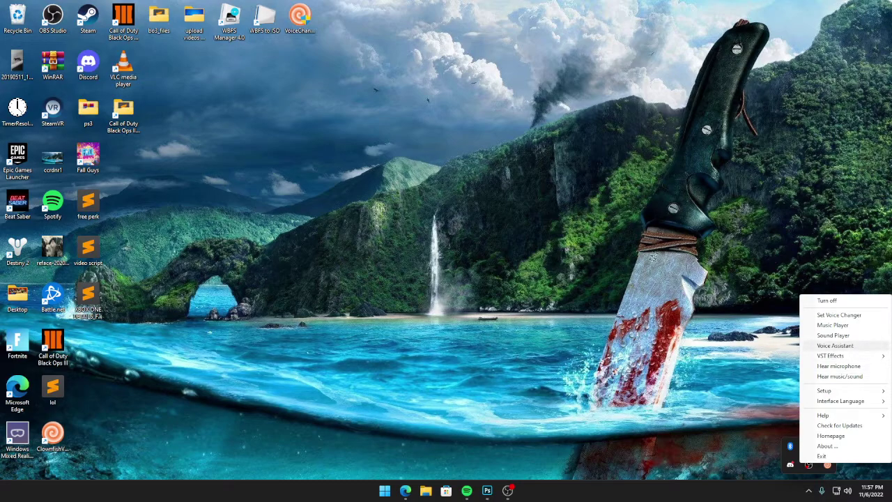
pyautogui.click(869, 336)
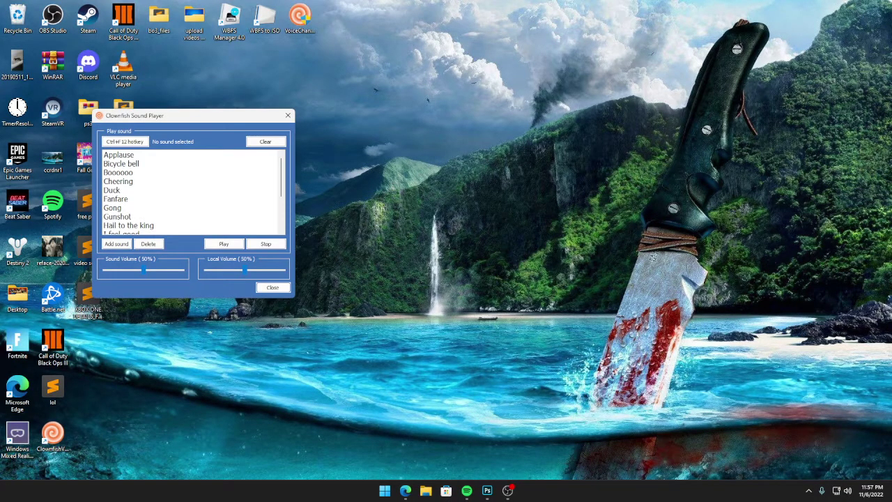
pyautogui.moveTo(174, 117); pyautogui.dragTo(444, 104)
pyautogui.click(390, 142)
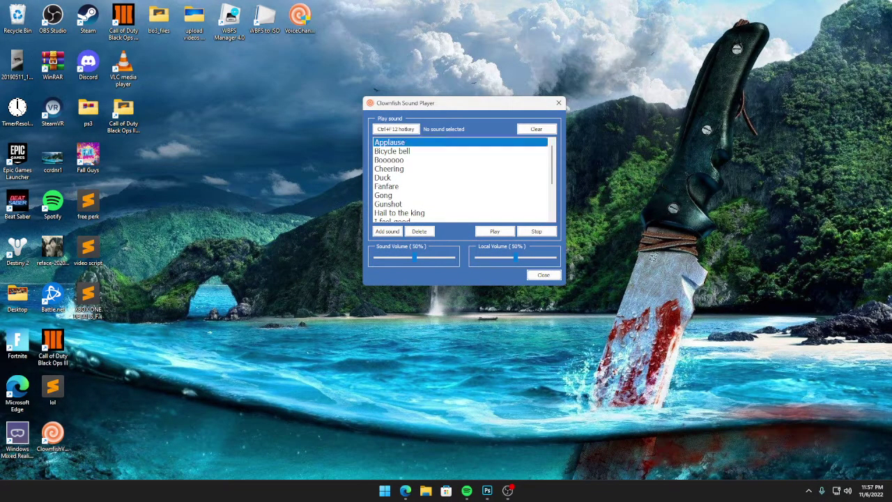
pyautogui.click(494, 231)
# - Play the Gunshot sound twice, stopping it each time, and close the Sound Player
pyautogui.click(400, 213)
pyautogui.click(389, 203)
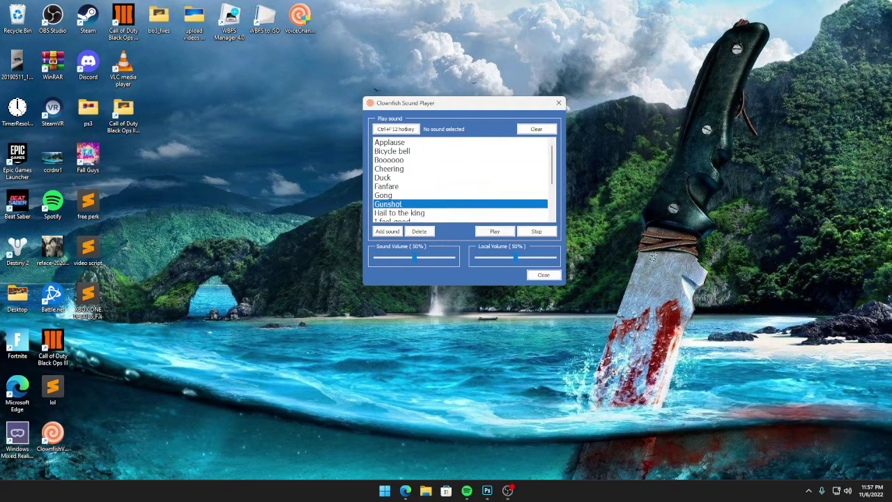
pyautogui.click(494, 230)
pyautogui.click(536, 231)
pyautogui.click(494, 231)
pyautogui.click(536, 231)
pyautogui.click(536, 230)
pyautogui.click(544, 275)
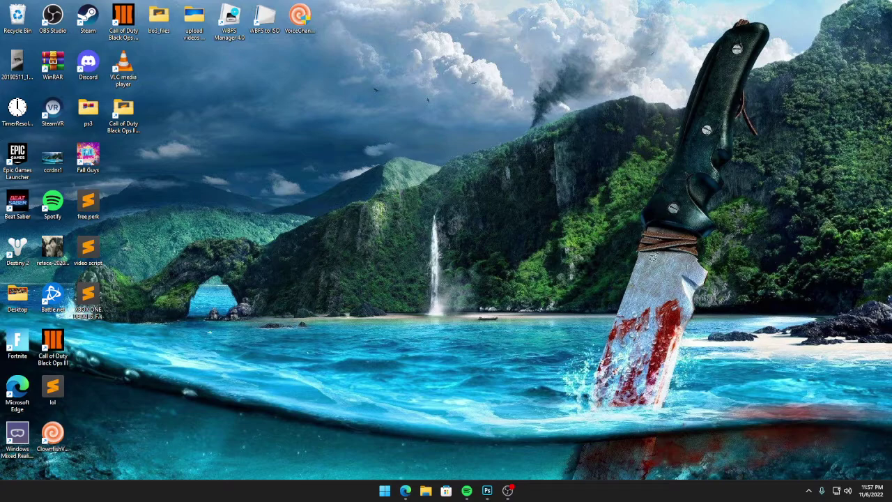
# - Turn the voice changer off and back on again
pyautogui.click(809, 491)
pyautogui.rightClick(827, 464)
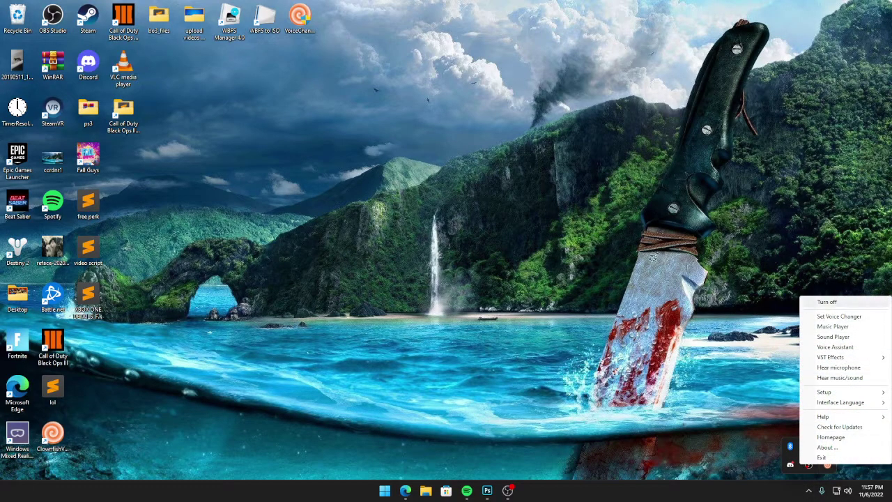
pyautogui.click(827, 302)
pyautogui.click(809, 490)
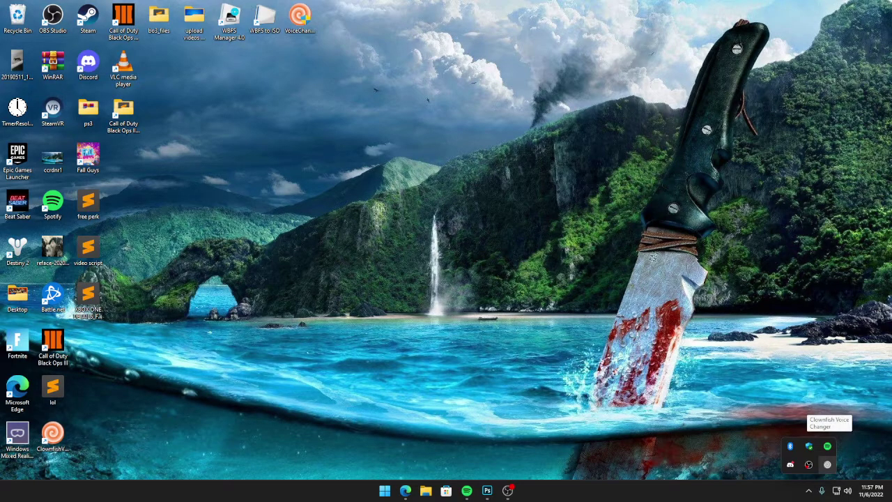
pyautogui.rightClick(827, 464)
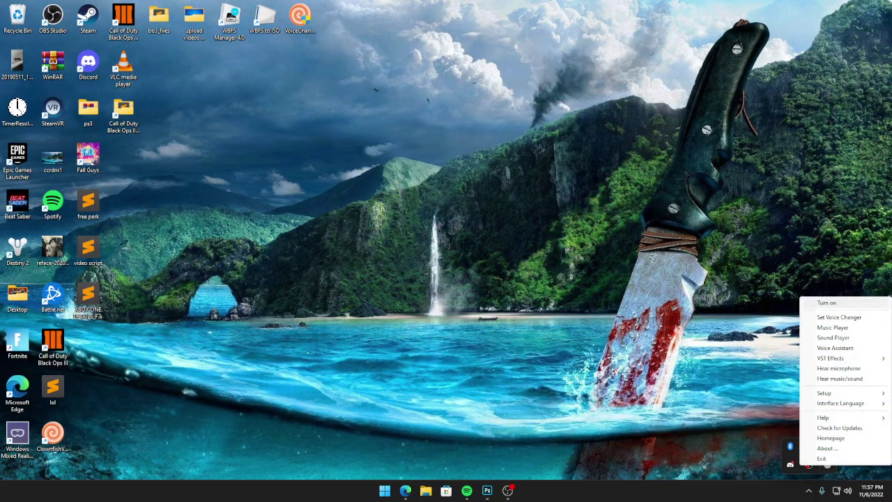
pyautogui.click(827, 302)
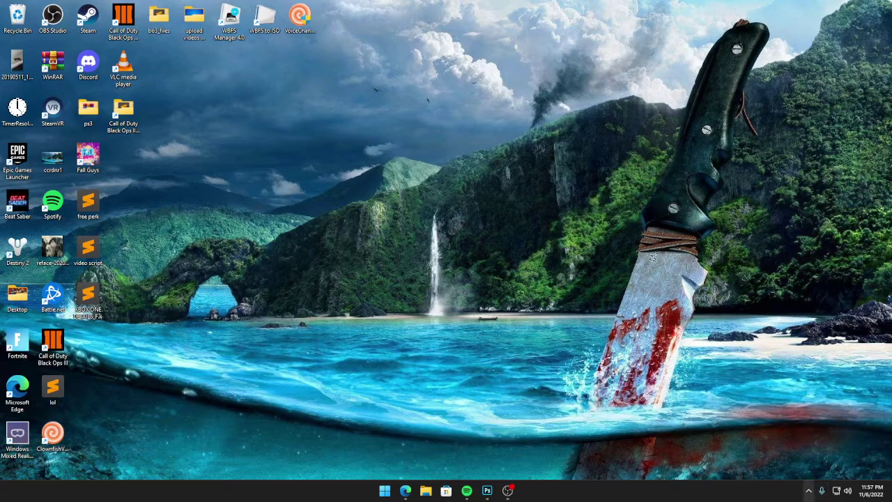
# - Exit Clownfish Voice Changer completely and relaunch it from its desktop shortcut
pyautogui.click(808, 491)
pyautogui.rightClick(827, 464)
pyautogui.click(822, 457)
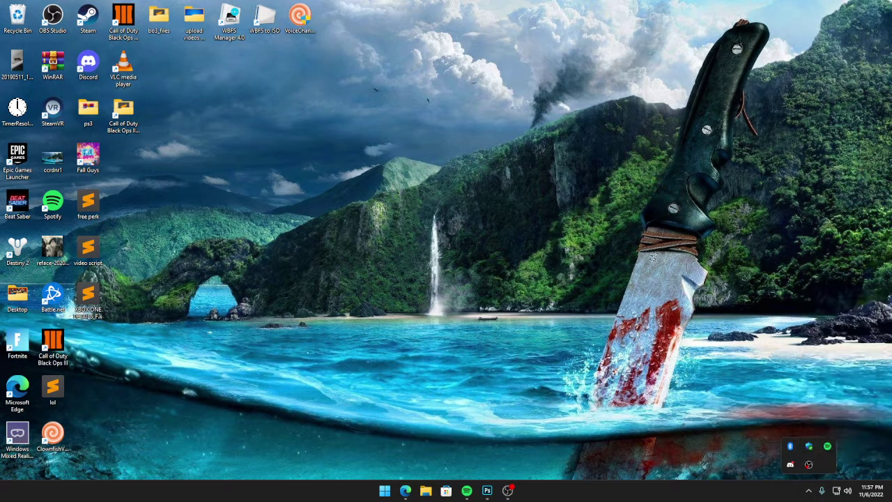
pyautogui.click(52, 437)
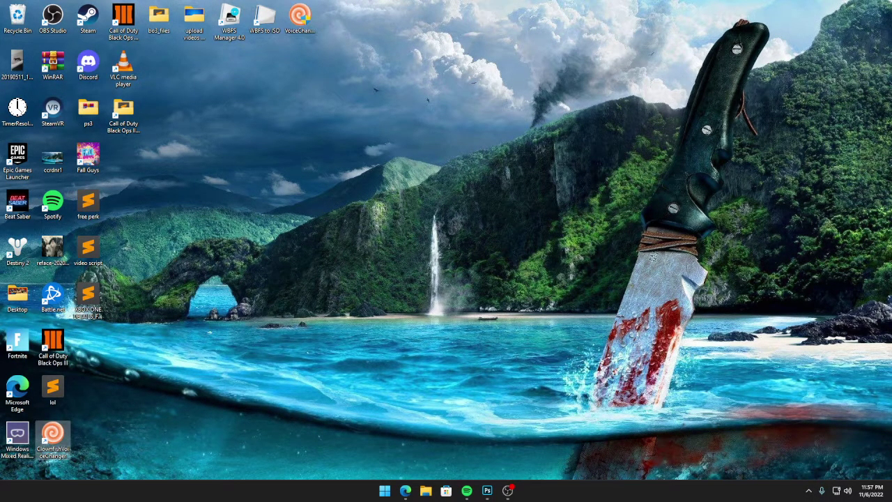